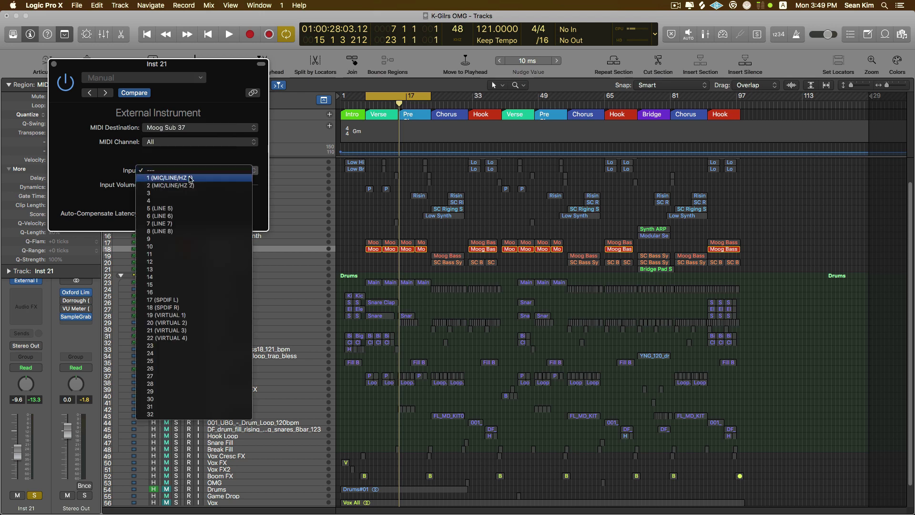
Step: Set the External Instrument input to 3 and raise the Inst 21 channel volume to -4.4 dB
{"action": "left_click", "coordinate": [179, 194]}
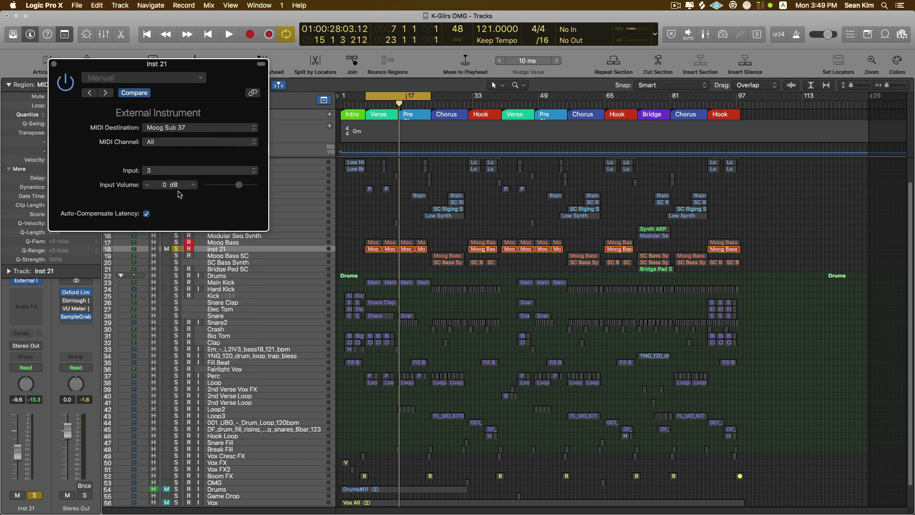
{"action": "left_click", "coordinate": [54, 64]}
{"action": "left_click_drag", "start_coordinate": [20, 458], "coordinate": [19, 446]}
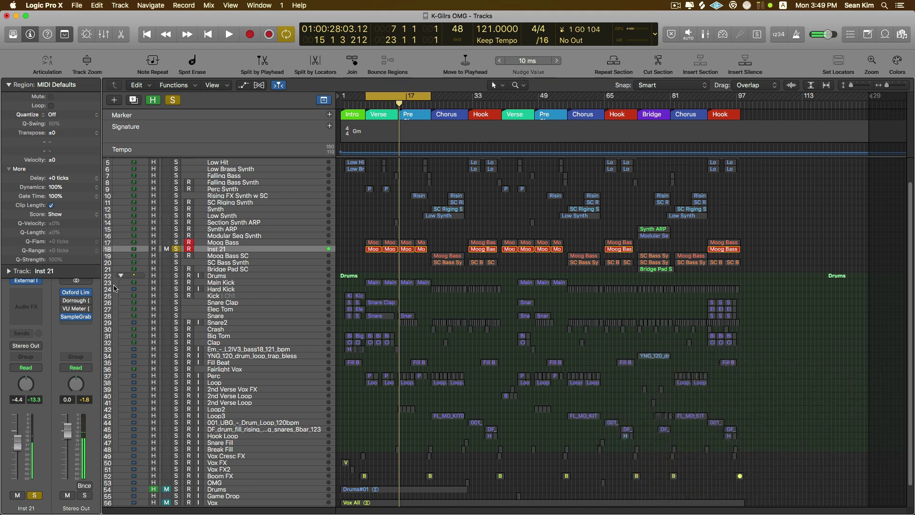
Step: Switch to Flux Analyzer to view the dry Moog signal on the vector scope
{"action": "key", "text": "super+Tab"}
{"action": "key", "text": "Tab"}
{"action": "key", "text": "Tab"}
{"action": "key", "text": "Tab"}
{"action": "key", "text": "Tab"}
{"action": "key", "text": "Tab"}
{"action": "key", "text": "Tab"}
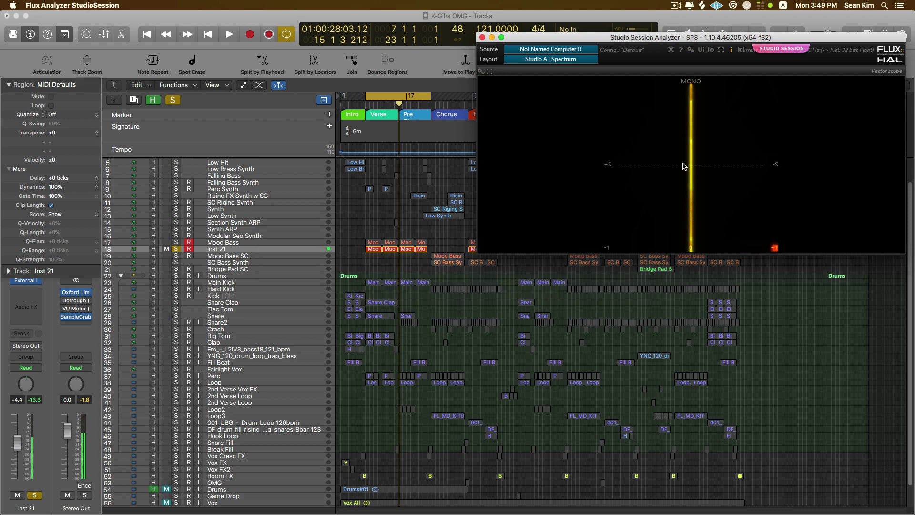
Step: Insert the Wider plug-in as an audio effect on the Inst 21 channel
{"action": "left_click", "coordinate": [30, 295]}
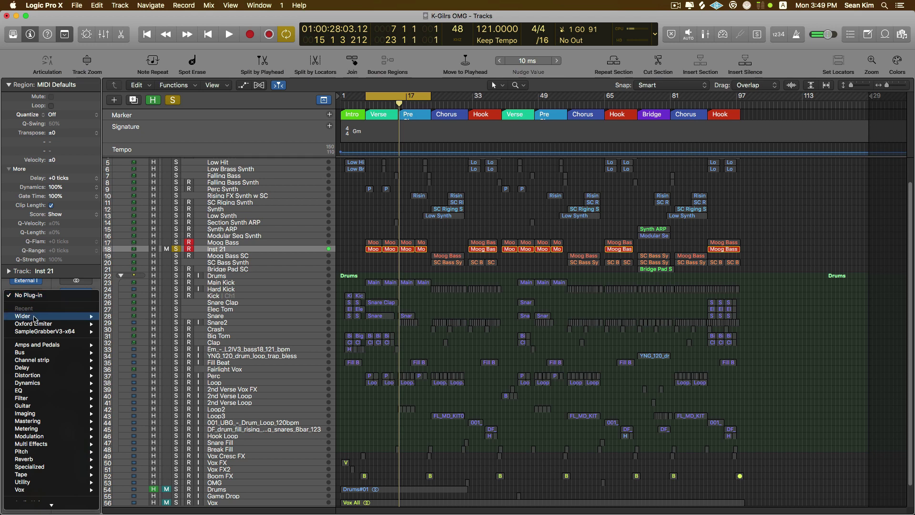
{"action": "mouse_move", "coordinate": [86, 317]}
{"action": "left_click", "coordinate": [140, 316]}
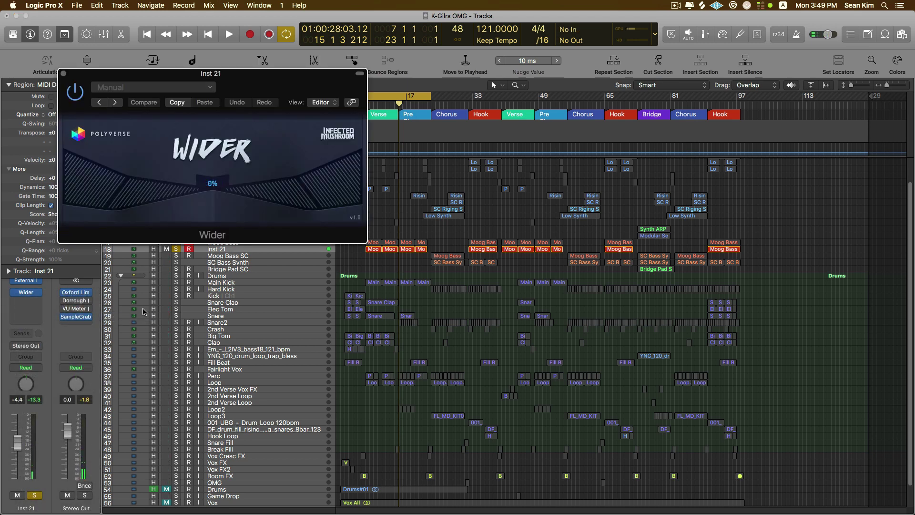
Step: Show the Flux Analyzer vector scope while varying Wider's width, settle on 65%, and move the plug-in window up
{"action": "key", "text": "super+Tab"}
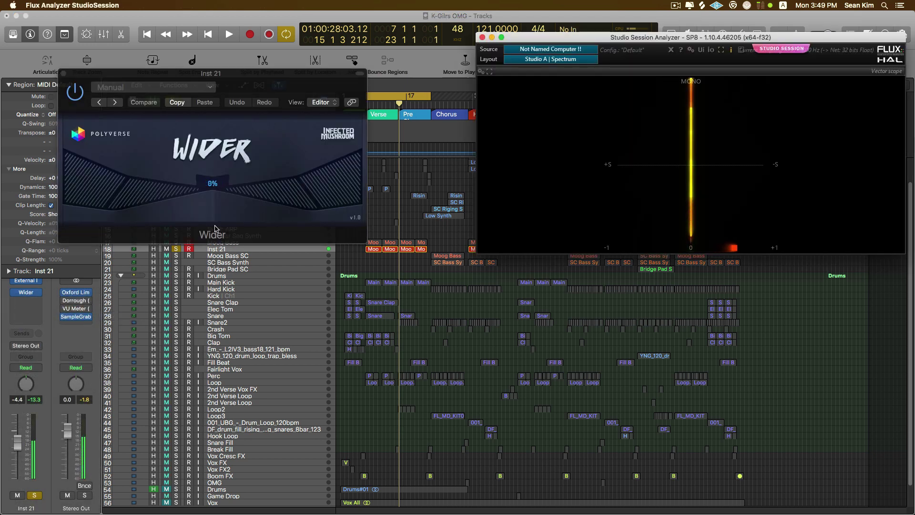
{"action": "left_click_drag", "start_coordinate": [213, 186], "coordinate": [226, 111]}
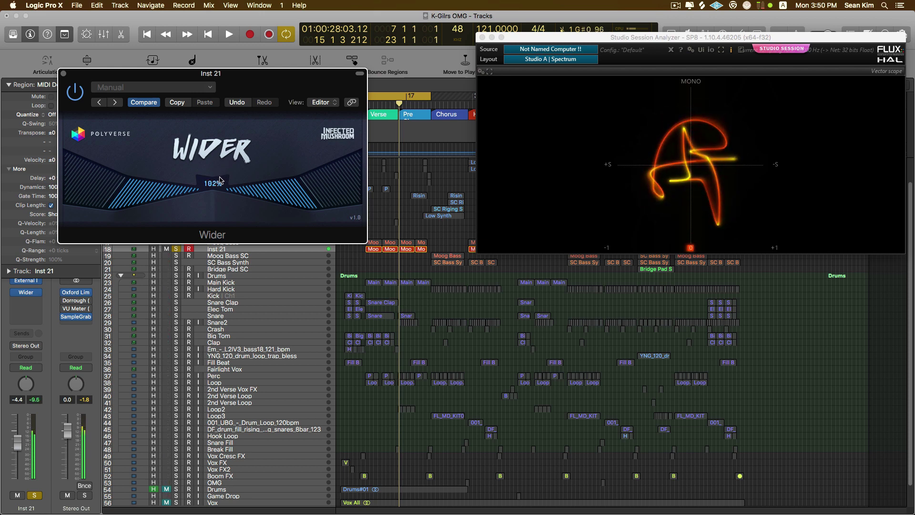
{"action": "left_click_drag", "start_coordinate": [217, 178], "coordinate": [227, 114]}
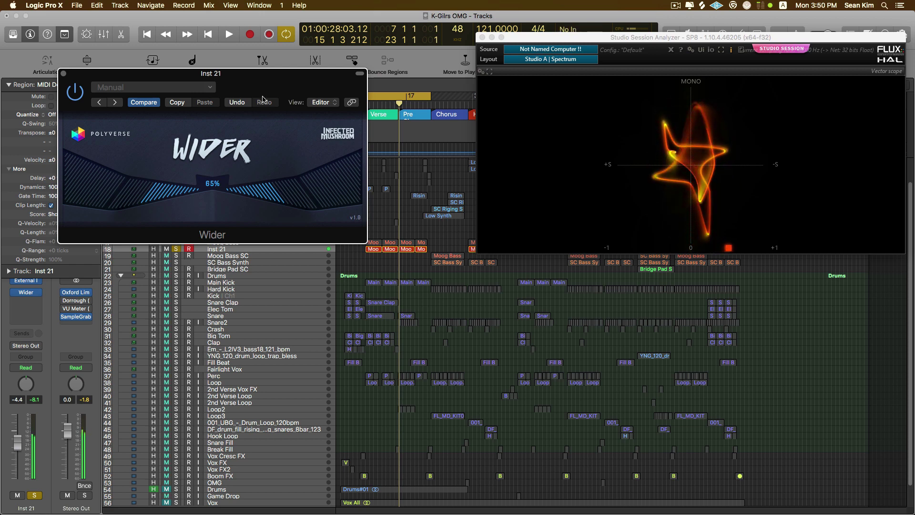
{"action": "left_click_drag", "start_coordinate": [262, 98], "coordinate": [269, 60]}
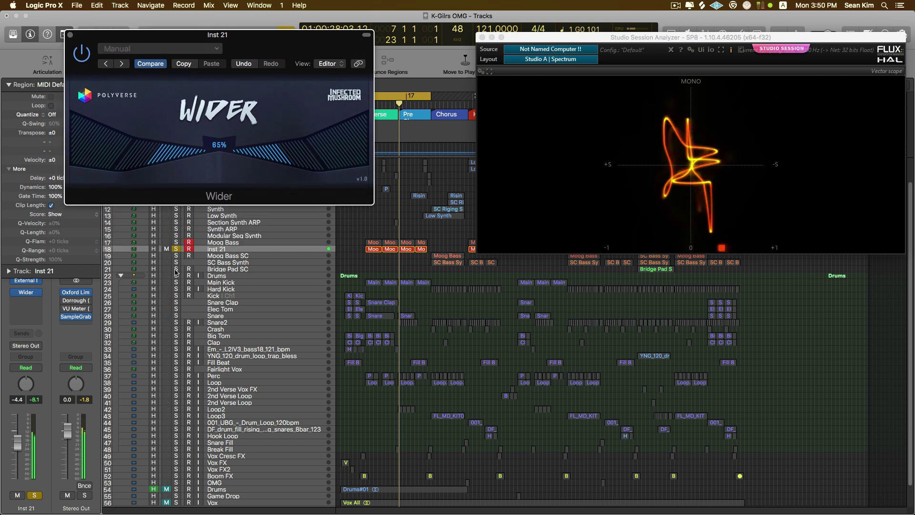
Step: During playback, compare Wider at 200% width with the effect bypassed, and reduce the width to about 67%
{"action": "key", "text": "space"}
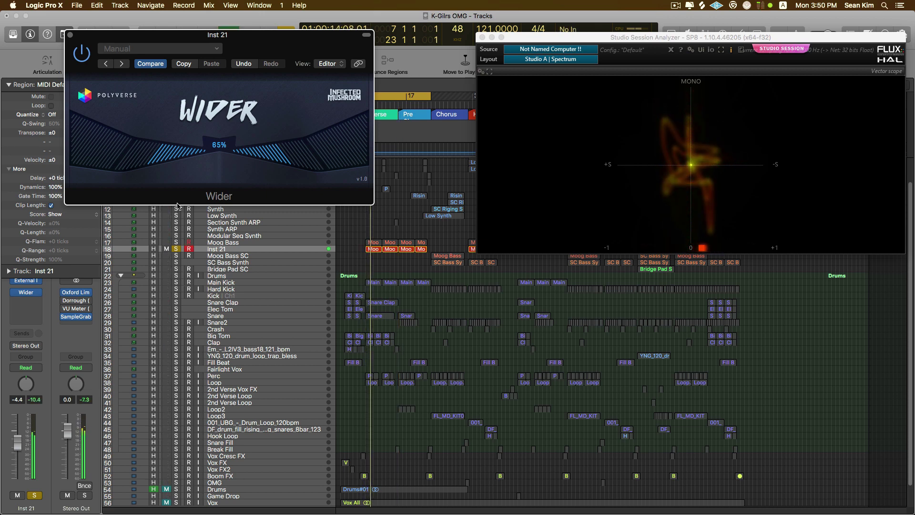
{"action": "left_click_drag", "start_coordinate": [223, 147], "coordinate": [225, 36]}
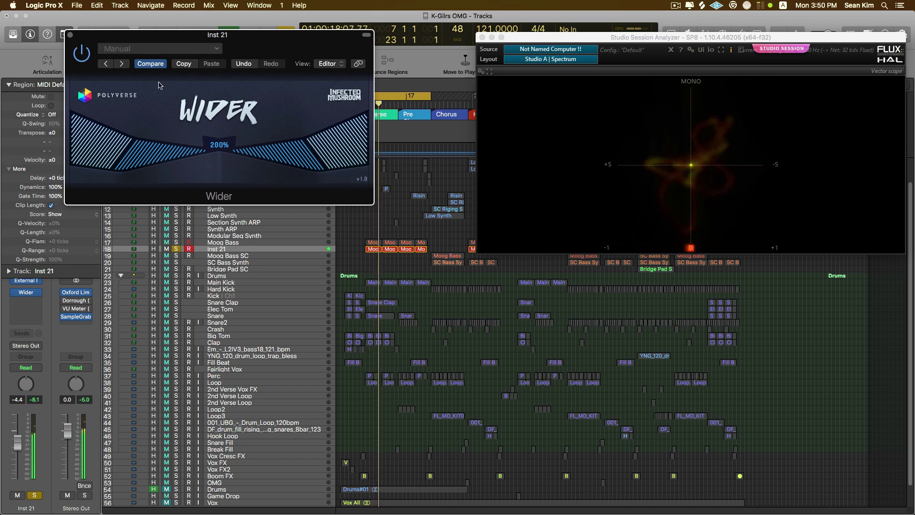
{"action": "left_click", "coordinate": [82, 58]}
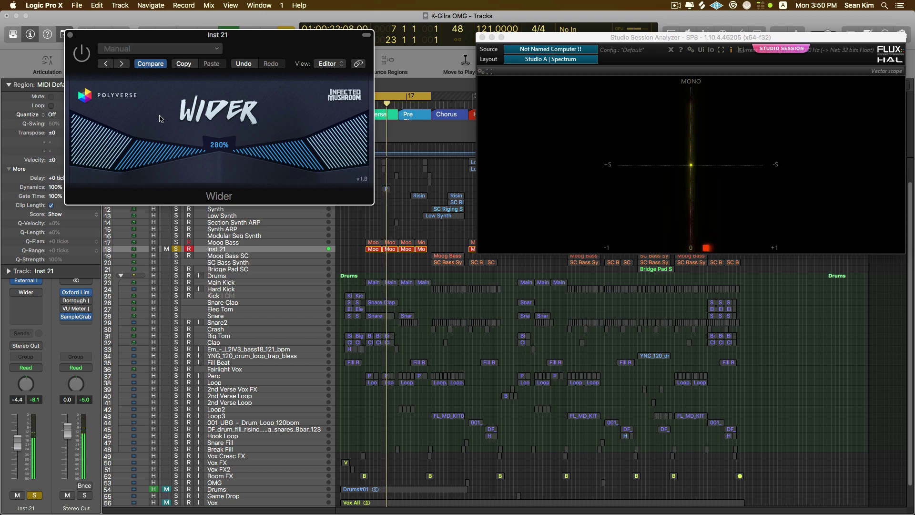
{"action": "left_click", "coordinate": [82, 53]}
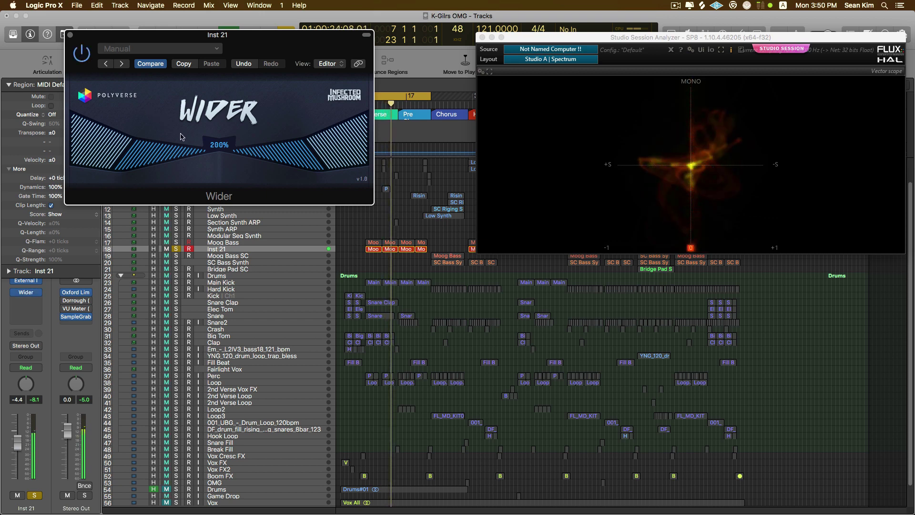
{"action": "left_click_drag", "start_coordinate": [219, 145], "coordinate": [216, 245]}
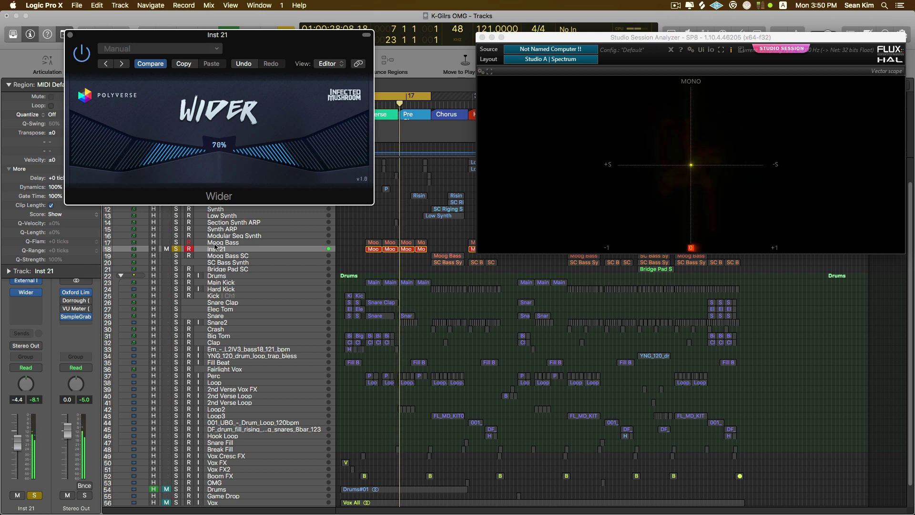
Step: Add Moog Bass and Drums to the soloed tracks and lower the Inst 21 volume to -7.8 dB
{"action": "left_click", "coordinate": [176, 243]}
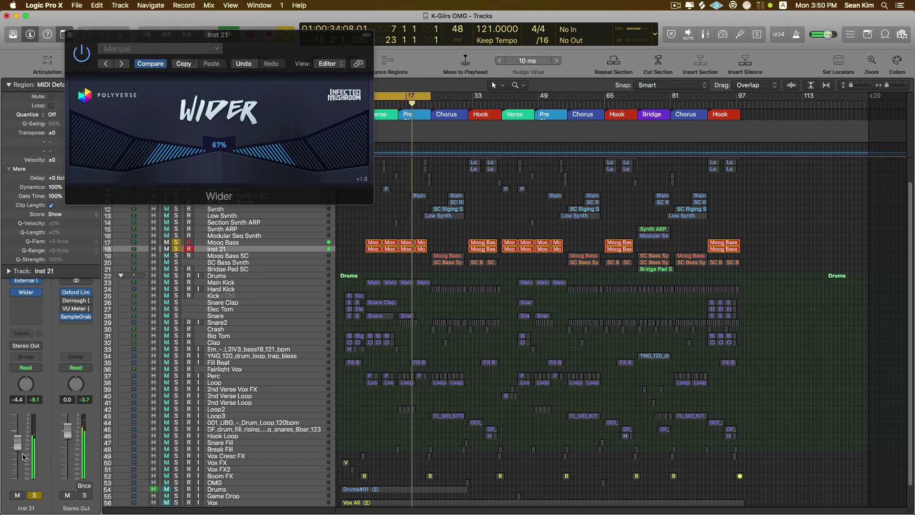
{"action": "left_click_drag", "start_coordinate": [18, 443], "coordinate": [17, 449]}
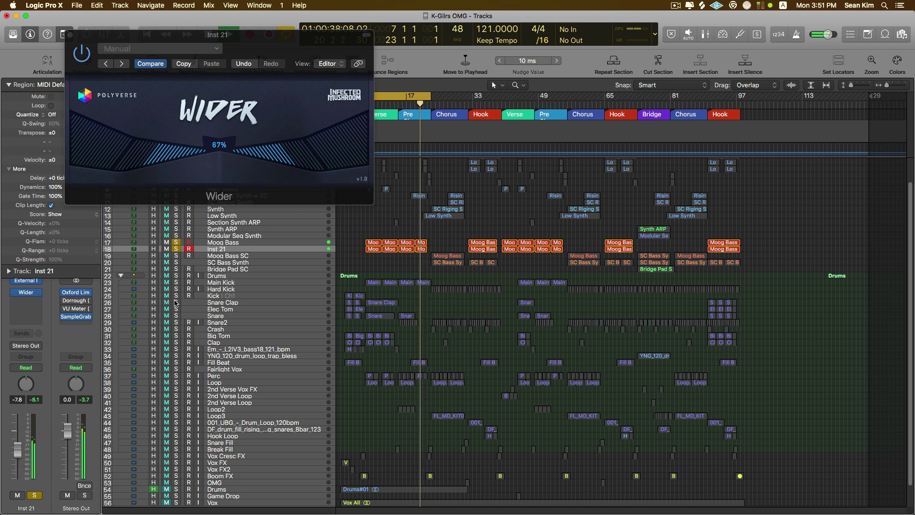
{"action": "left_click", "coordinate": [177, 276]}
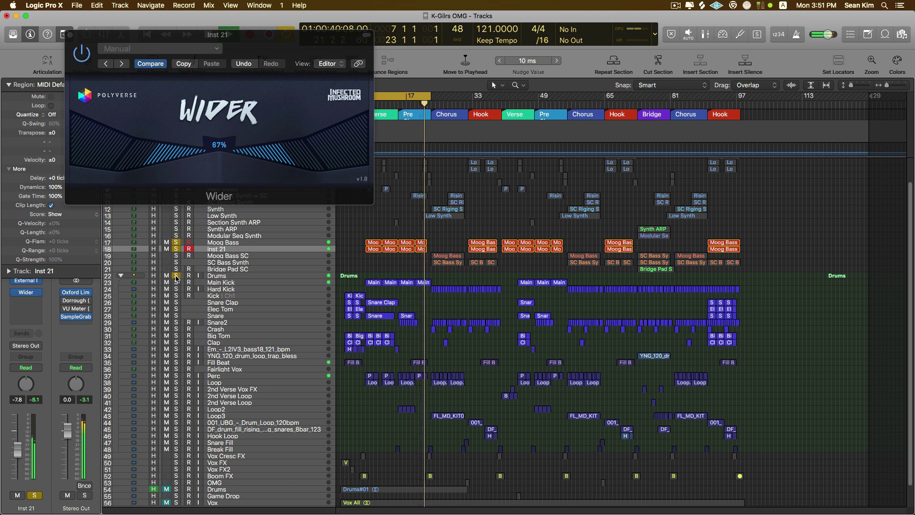
Step: With the vector scope shown, try Wider's width at 0% and 197%, set it to 90%, and clear the track solos
{"action": "key", "text": "super+Tab"}
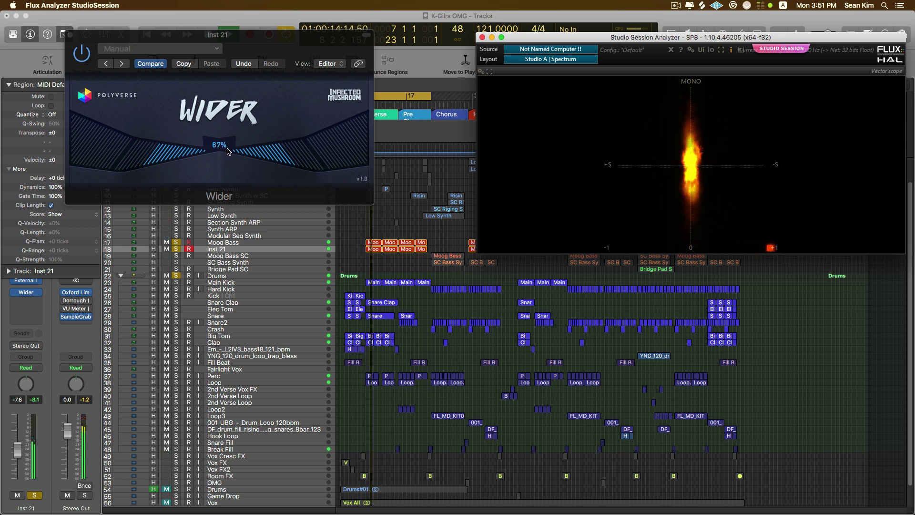
{"action": "left_click_drag", "start_coordinate": [226, 151], "coordinate": [228, 208]}
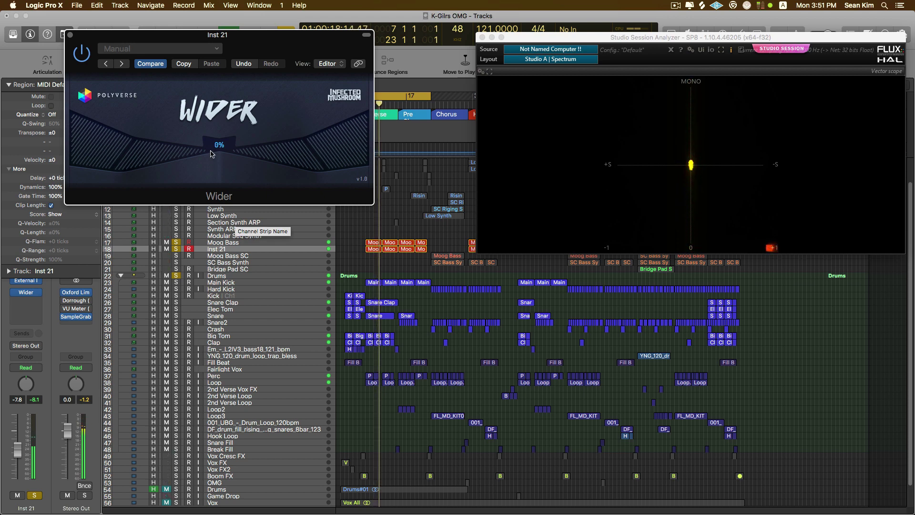
{"action": "left_click_drag", "start_coordinate": [213, 154], "coordinate": [220, 71]}
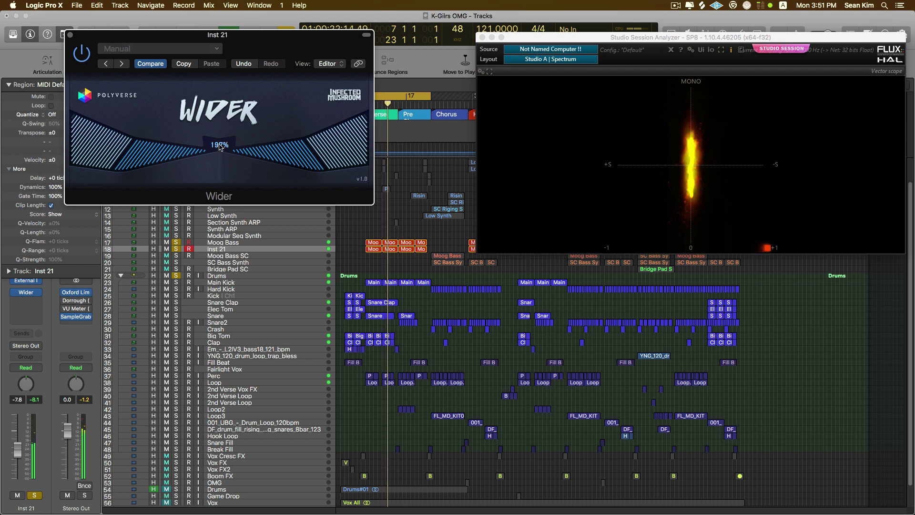
{"action": "mouse_move", "coordinate": [225, 197]}
{"action": "left_mouse_down"}
{"action": "mouse_move", "coordinate": [219, 227]}
{"action": "mouse_move", "coordinate": [174, 282]}
{"action": "left_mouse_up"}
Step: Compare the full mix with Wider bypassed and active while viewing the Flux Analyzer vector scope
{"action": "key", "text": "super+Tab"}
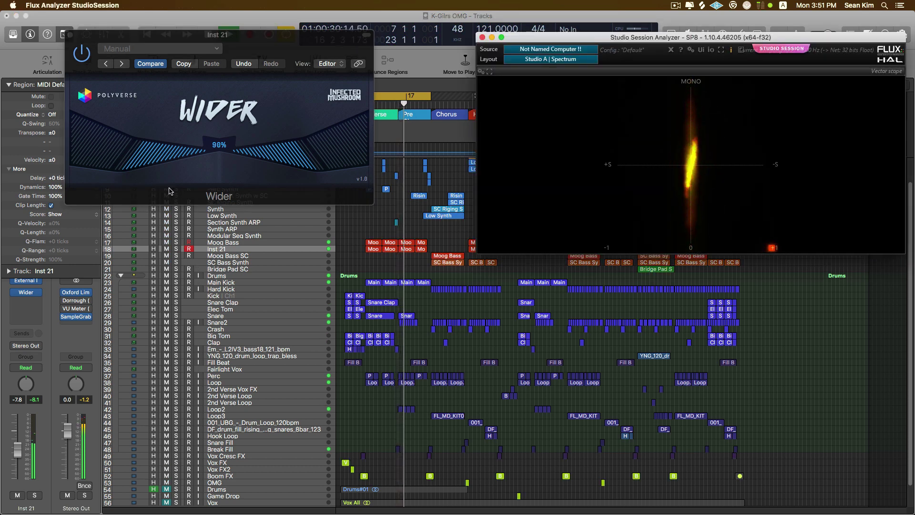
{"action": "left_click", "coordinate": [83, 61]}
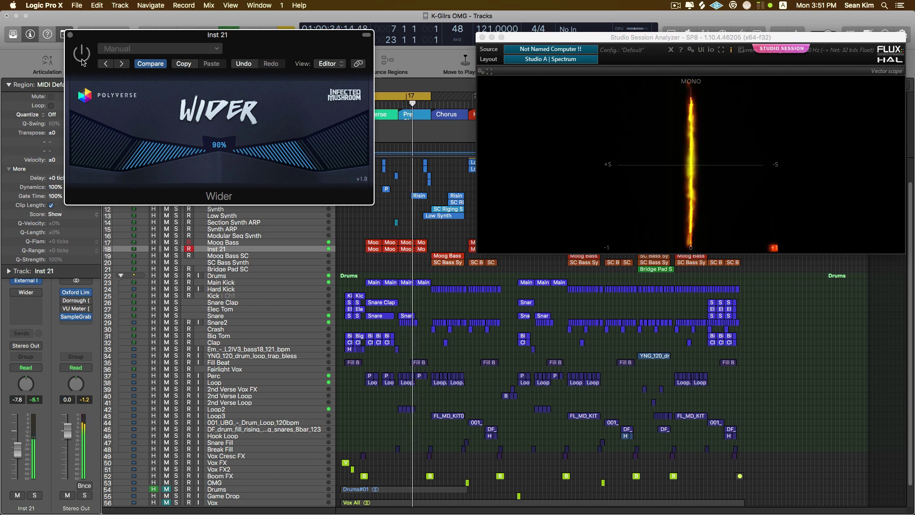
{"action": "left_click", "coordinate": [83, 61]}
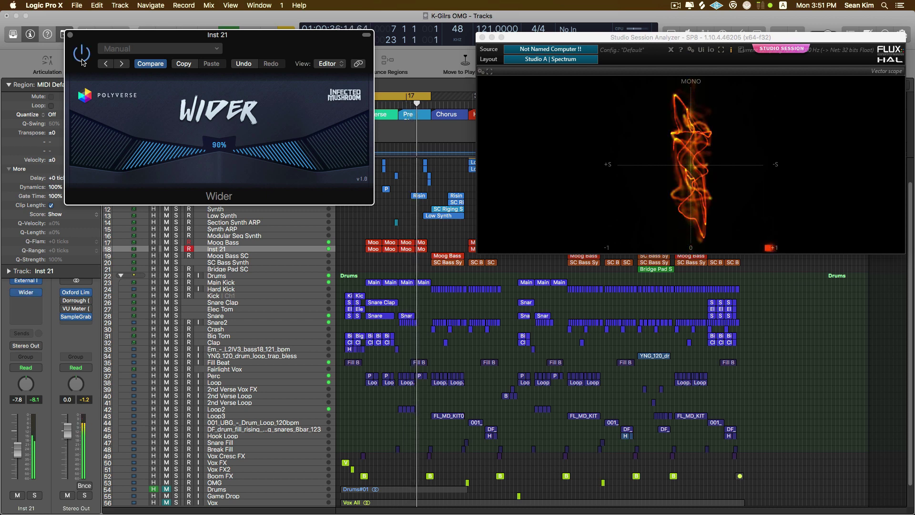
Step: Lower the Inst 21 volume to -9.0 dB and set Wider's width to 81% with the vector scope in view
{"action": "left_click_drag", "start_coordinate": [18, 451], "coordinate": [20, 458]}
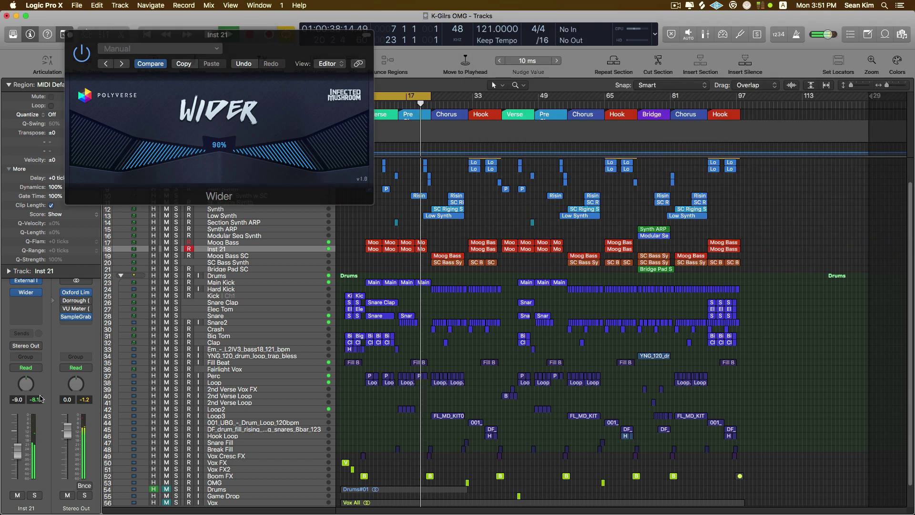
{"action": "key", "text": "super+Tab"}
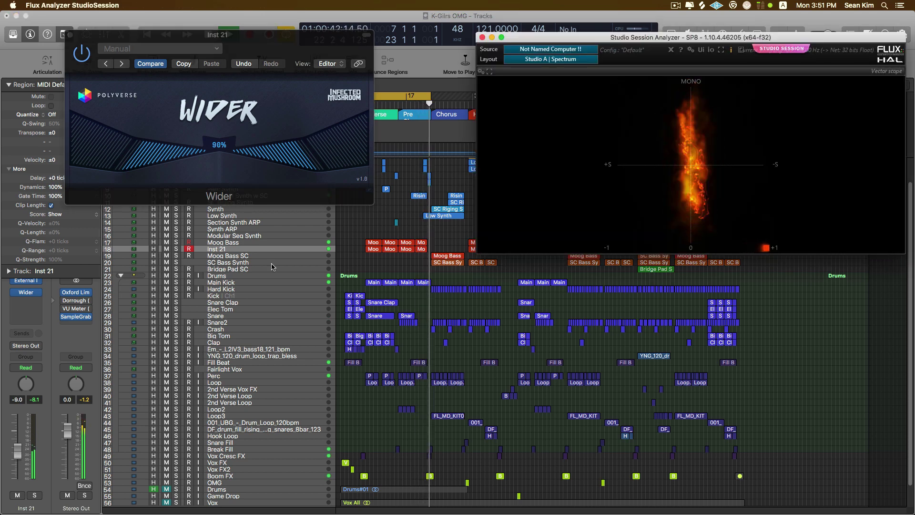
{"action": "left_click_drag", "start_coordinate": [226, 158], "coordinate": [225, 158]}
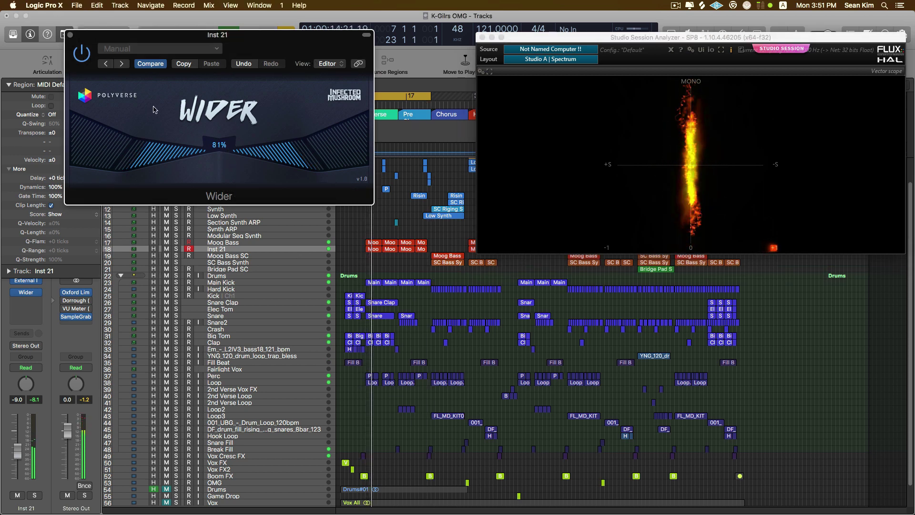
Step: Toggle Wider's bypass on and off in the full mix, and raise its width to 103%
{"action": "left_click", "coordinate": [86, 60]}
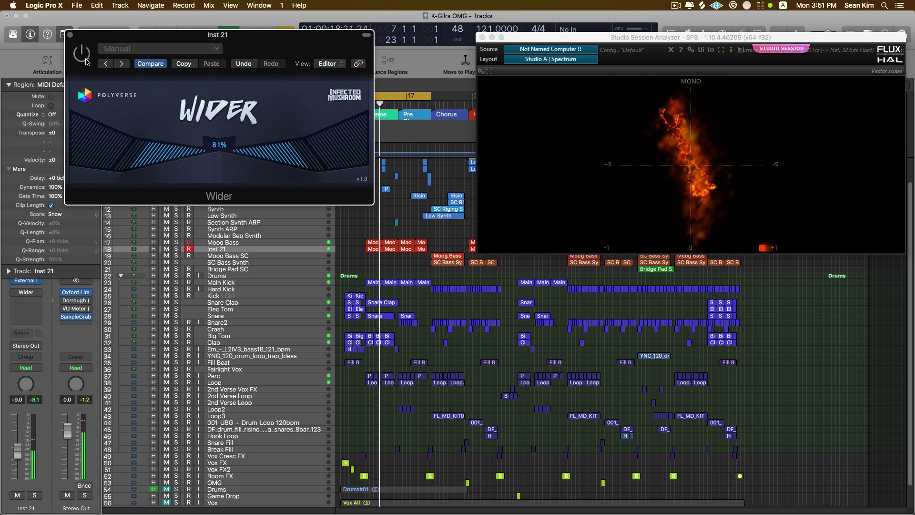
{"action": "left_click", "coordinate": [85, 61]}
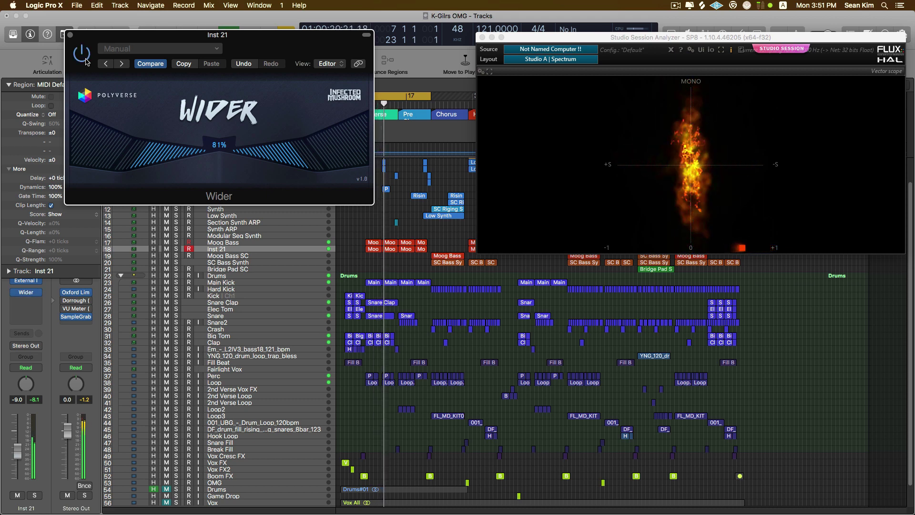
{"action": "left_click_drag", "start_coordinate": [214, 142], "coordinate": [213, 133]}
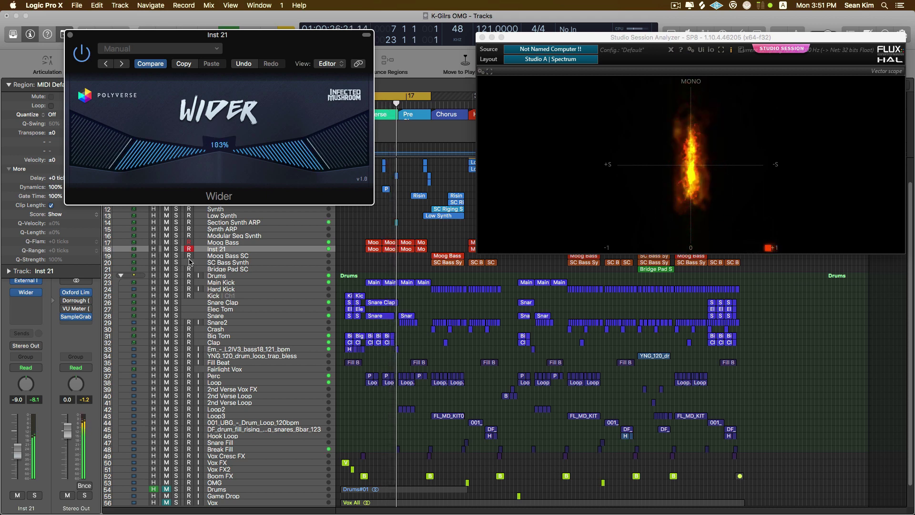
Step: Solo the Inst 21 track and bypass Wider while viewing the signal on the vector scope
{"action": "left_click", "coordinate": [175, 250]}
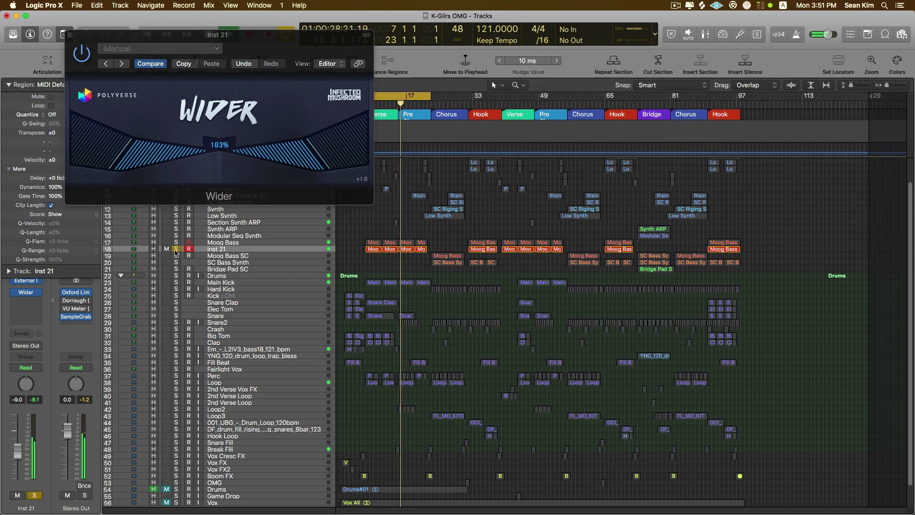
{"action": "key", "text": "super+Tab"}
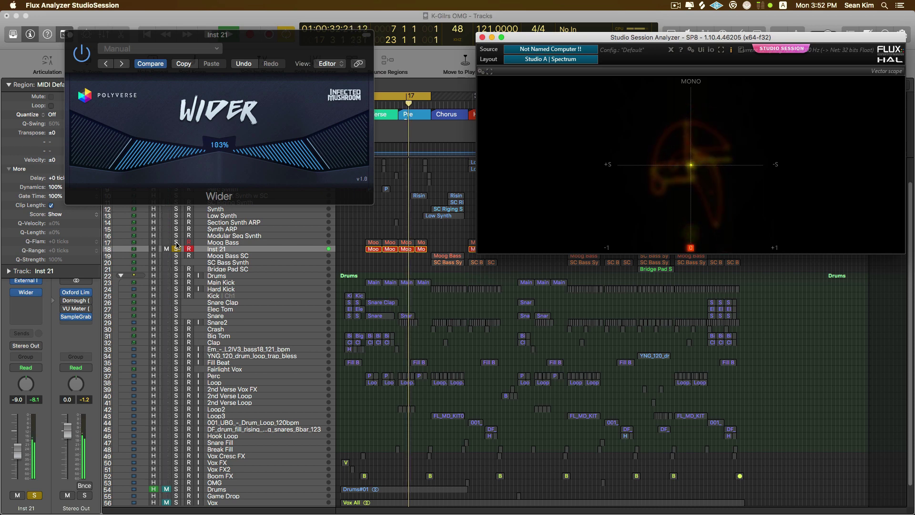
{"action": "left_click", "coordinate": [83, 61]}
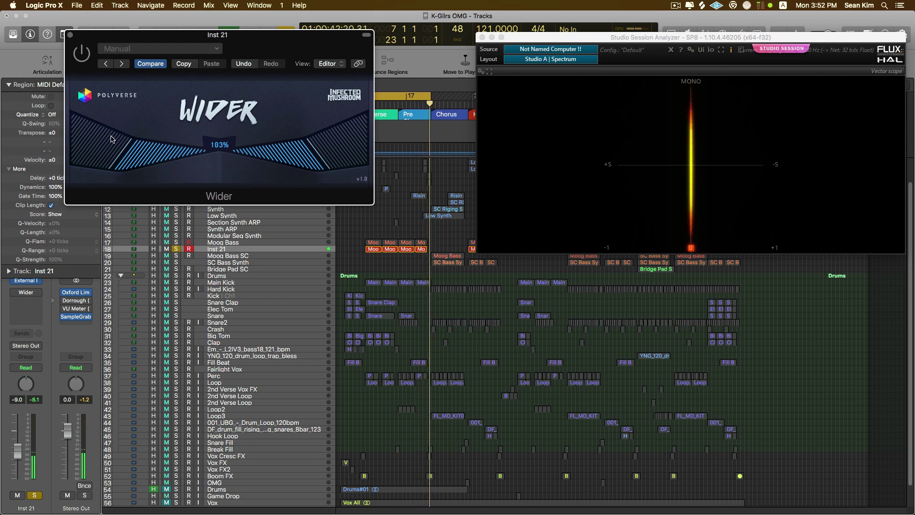
Step: Reduce Wider's width to 0%, re-enable the plug-in, and raise the width to 100%
{"action": "left_click_drag", "start_coordinate": [218, 146], "coordinate": [217, 206]}
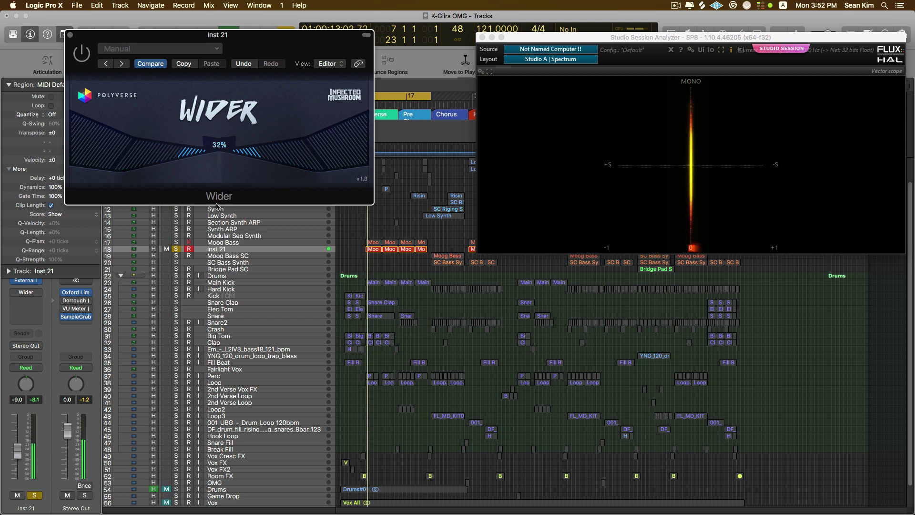
{"action": "left_click", "coordinate": [81, 53]}
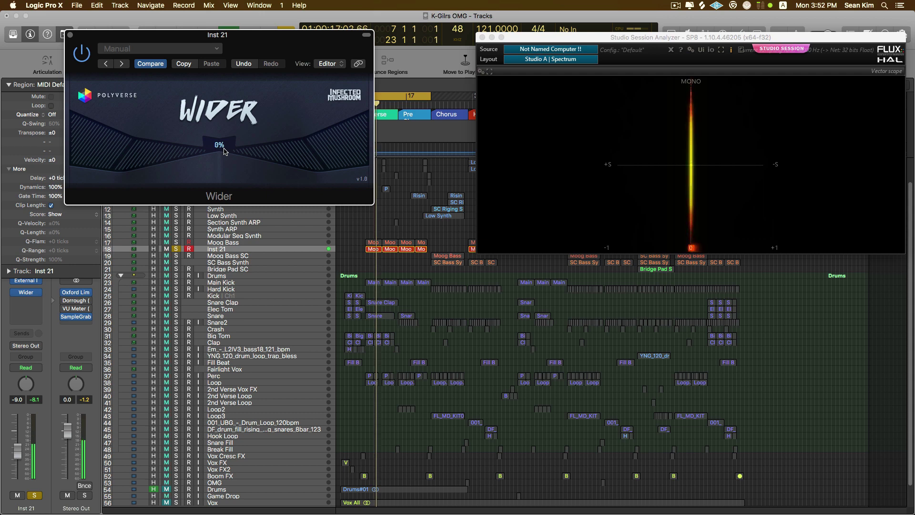
{"action": "left_click_drag", "start_coordinate": [226, 151], "coordinate": [240, 75]}
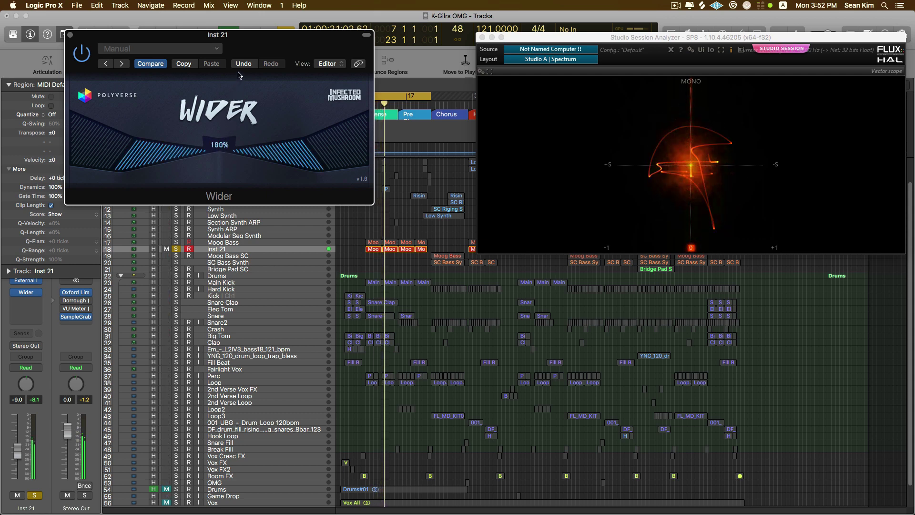
Step: Solo the Moog Bass track instead of Inst 21 and raise the Moog Bass volume to -7.2 dB
{"action": "left_click", "coordinate": [228, 245]}
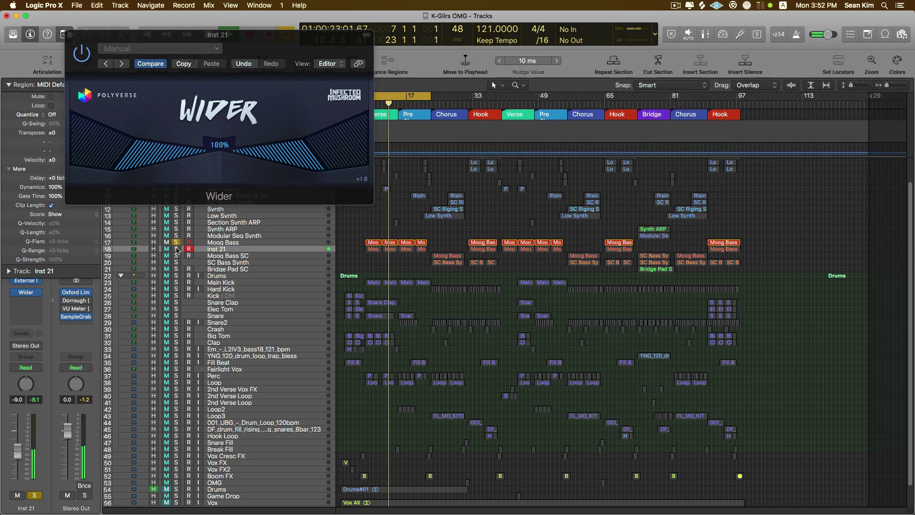
{"action": "left_click", "coordinate": [227, 243]}
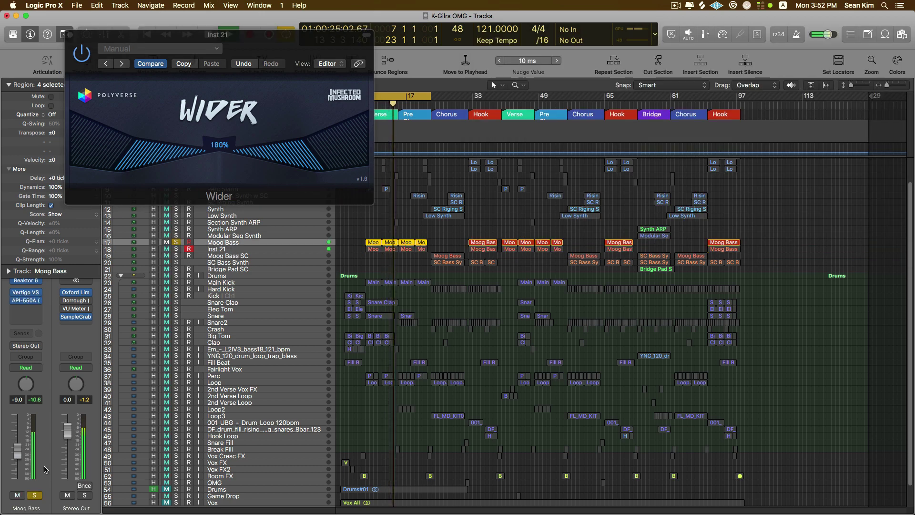
{"action": "left_click_drag", "start_coordinate": [20, 458], "coordinate": [20, 456]}
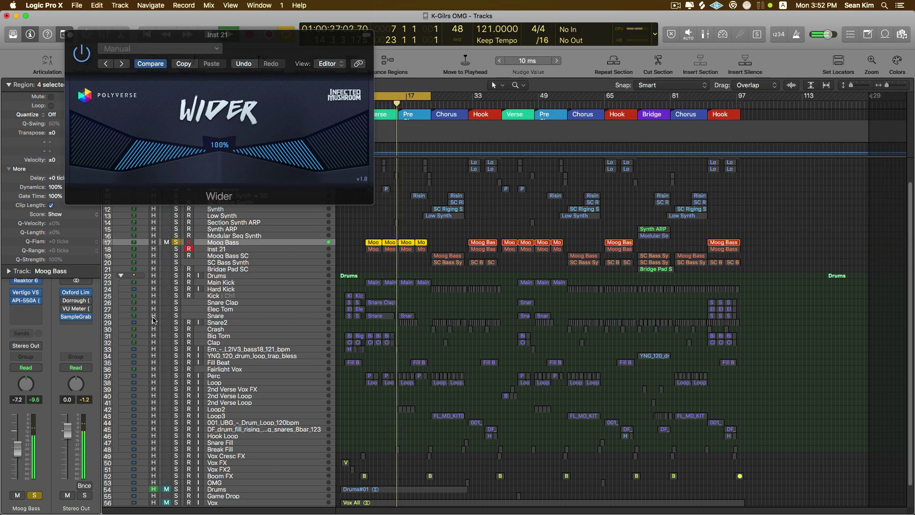
Step: Blend the soloed Inst 21 track with Moog Bass at a volume of -13.0 dB and a Wider width of 79%
{"action": "left_click", "coordinate": [176, 249]}
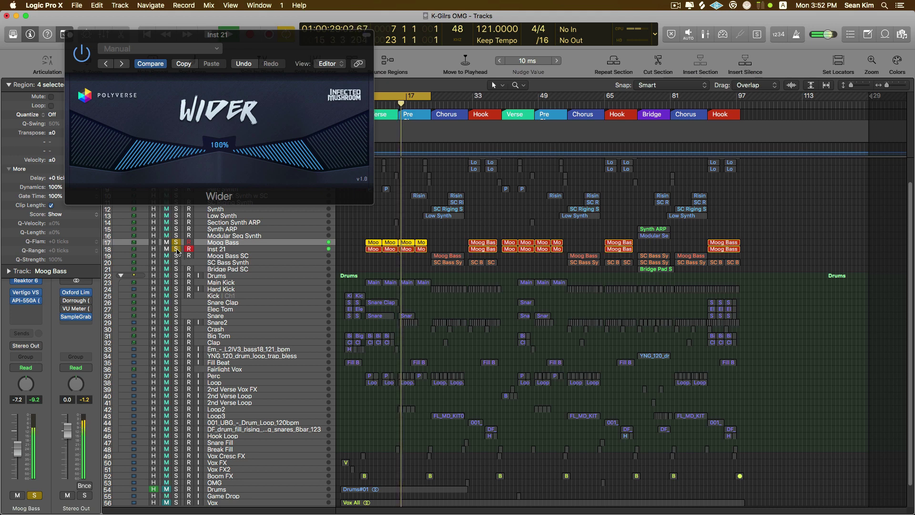
{"action": "left_click", "coordinate": [225, 249]}
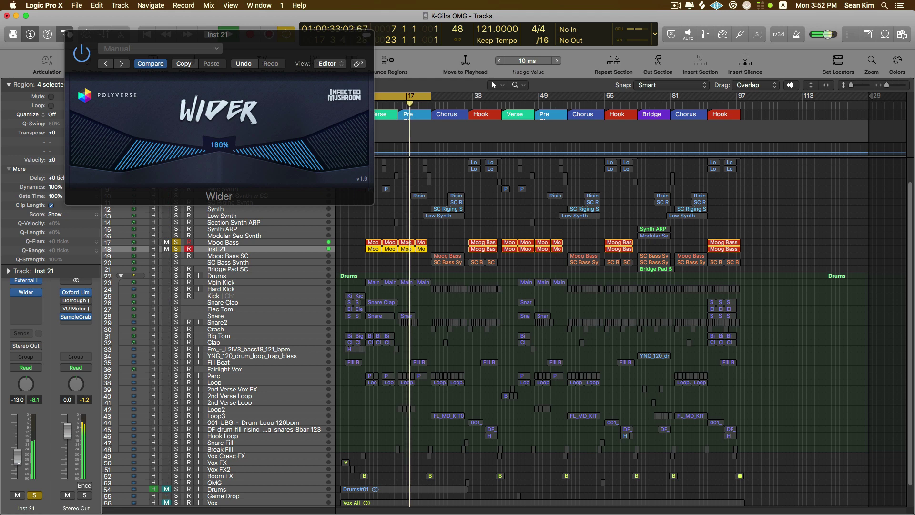
{"action": "left_click_drag", "start_coordinate": [218, 147], "coordinate": [215, 164]}
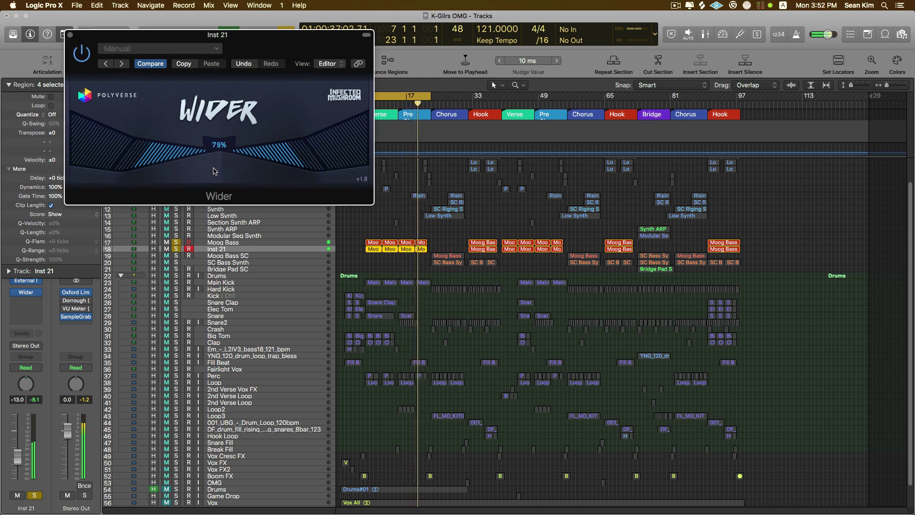
Step: With the solos cleared, toggle Inst 21's mute on and off in the full mix, and raise Wider's width to 112%
{"action": "left_click", "coordinate": [177, 249]}
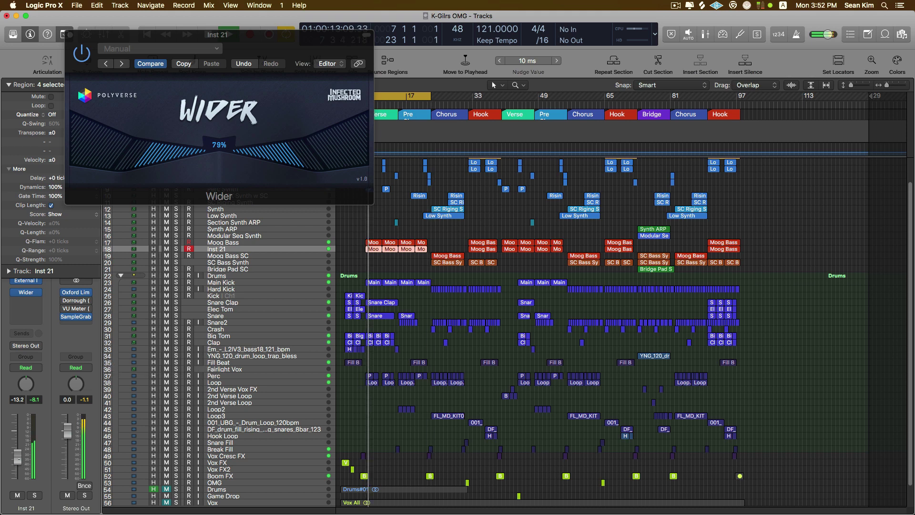
{"action": "left_click", "coordinate": [166, 249]}
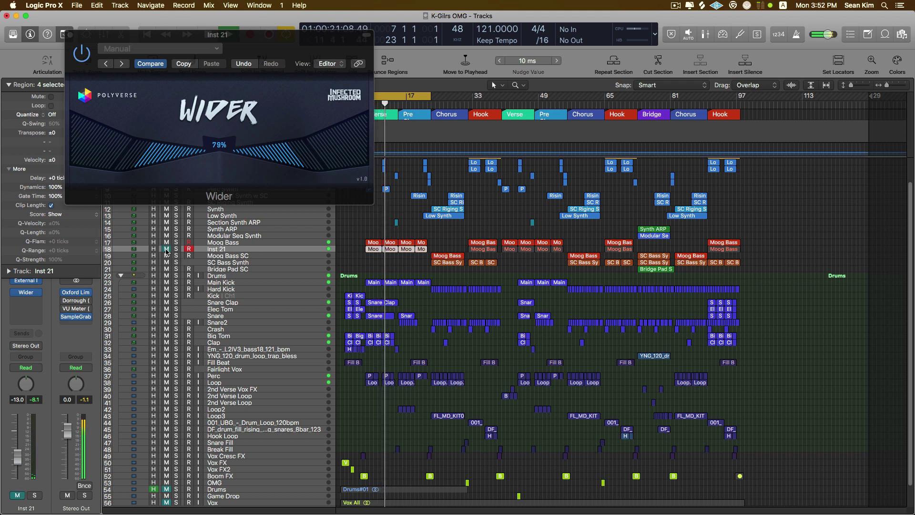
{"action": "left_click", "coordinate": [166, 249]}
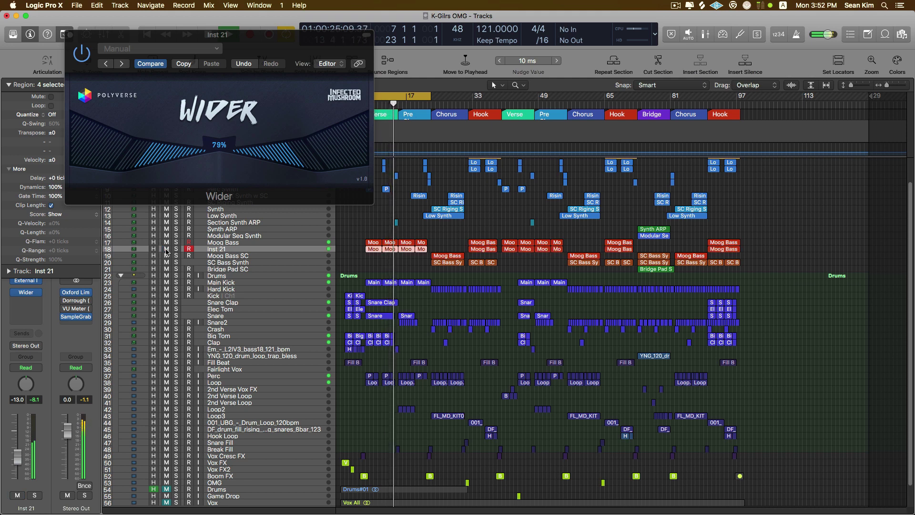
{"action": "left_click_drag", "start_coordinate": [225, 149], "coordinate": [227, 123]}
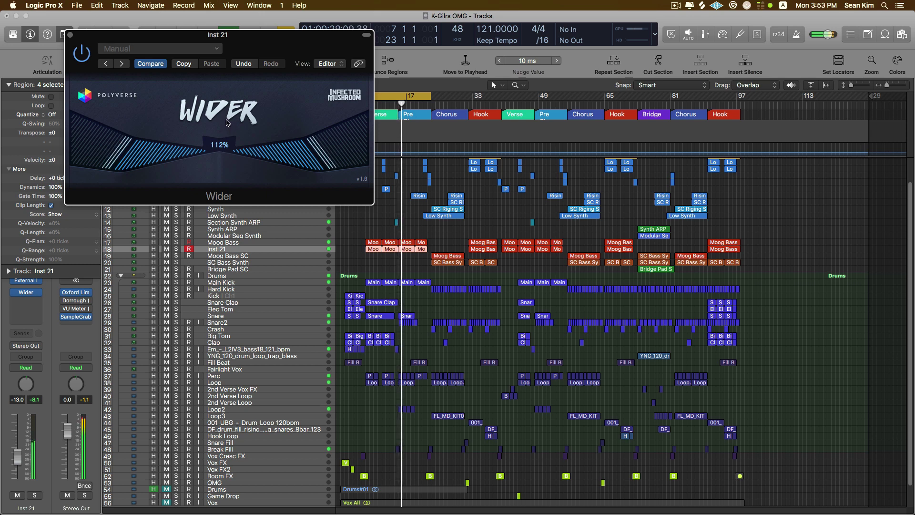